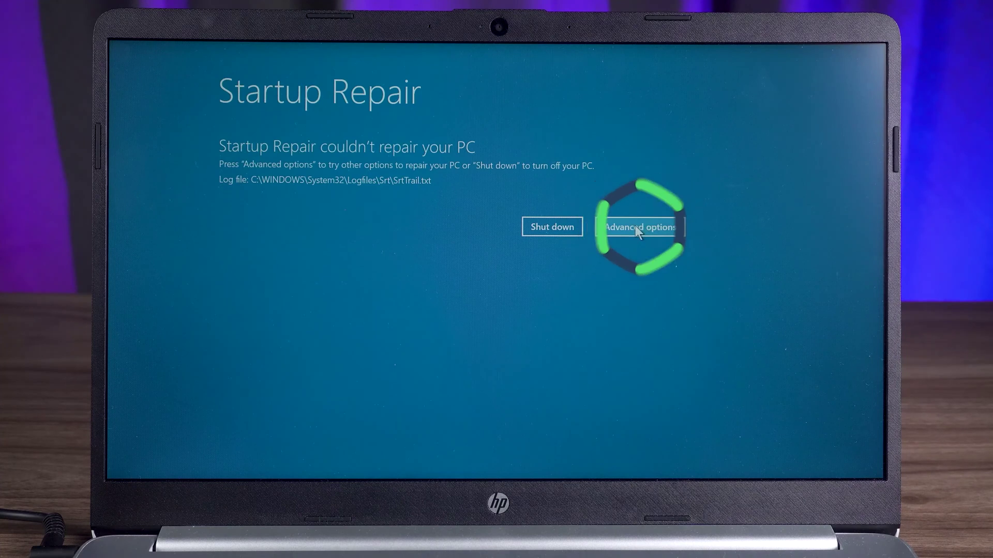
Go from the failed repair notice through Advanced options and Troubleshoot to the Advanced options menu
{"action": "left_click", "coordinate": [636, 226]}
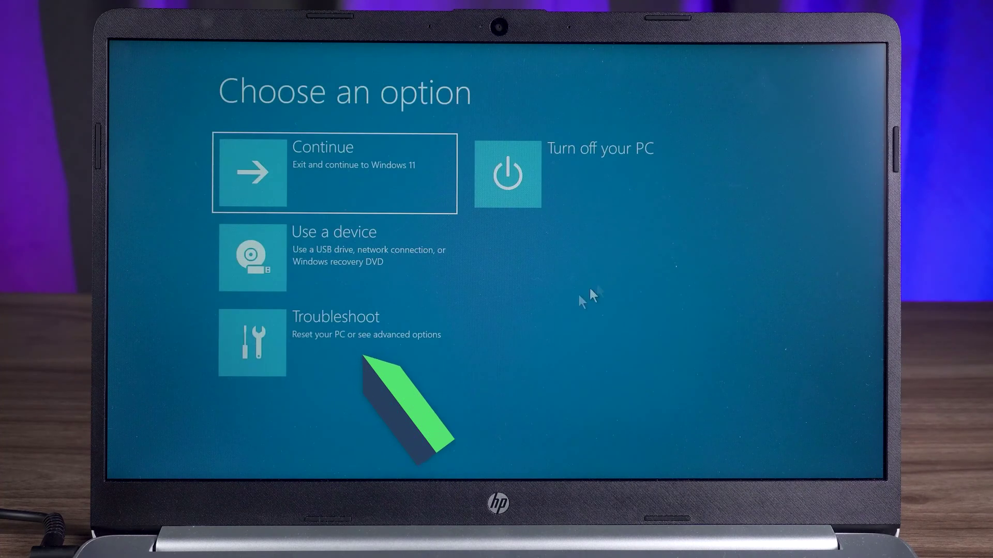
{"action": "left_click", "coordinate": [325, 351]}
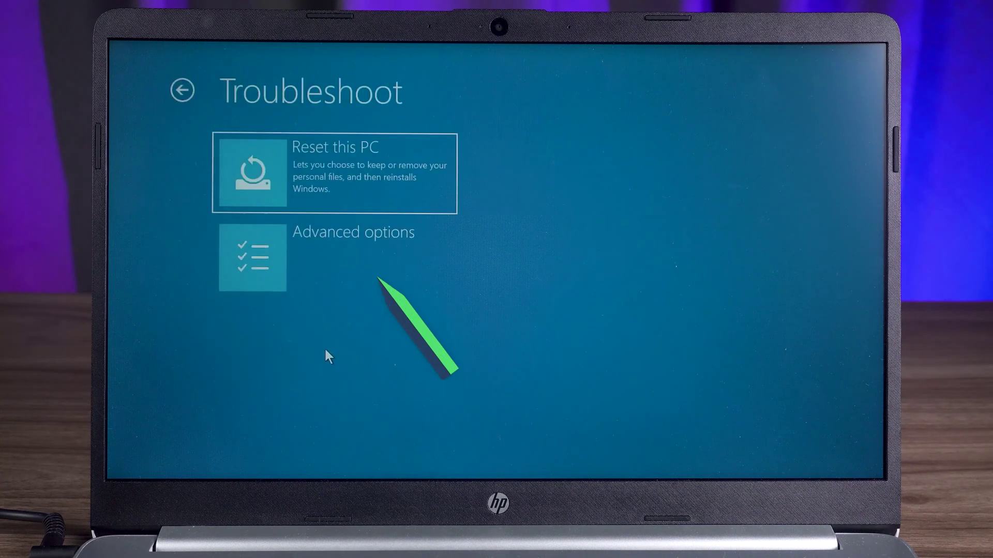
{"action": "left_click", "coordinate": [329, 274]}
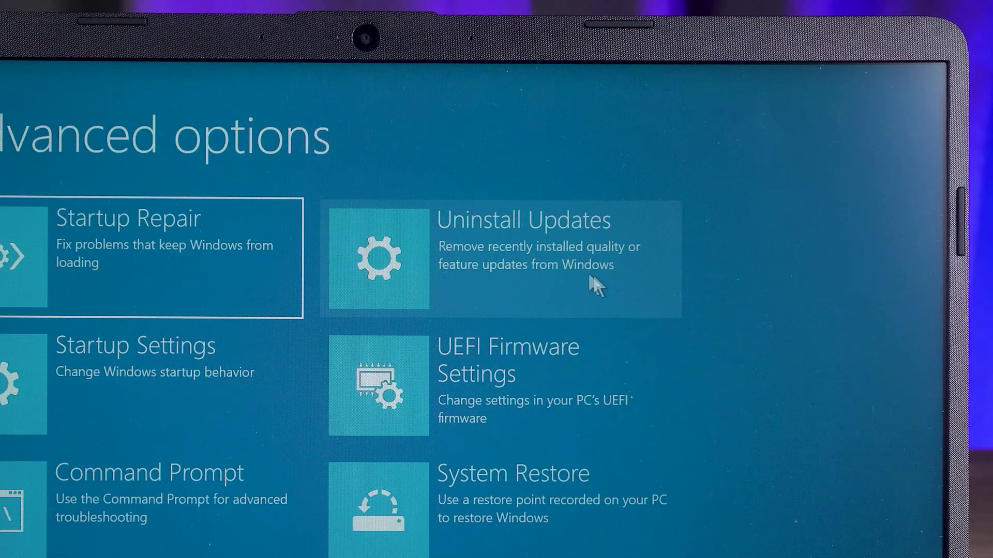
Uninstall the latest feature update from Uninstall Updates and let the PC restart
{"action": "left_click", "coordinate": [610, 281]}
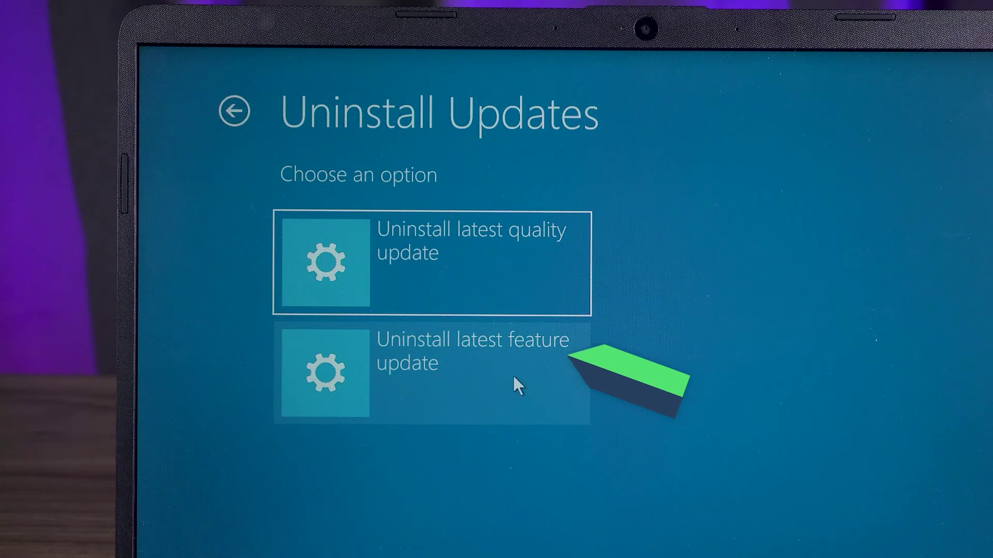
{"action": "left_click", "coordinate": [515, 384]}
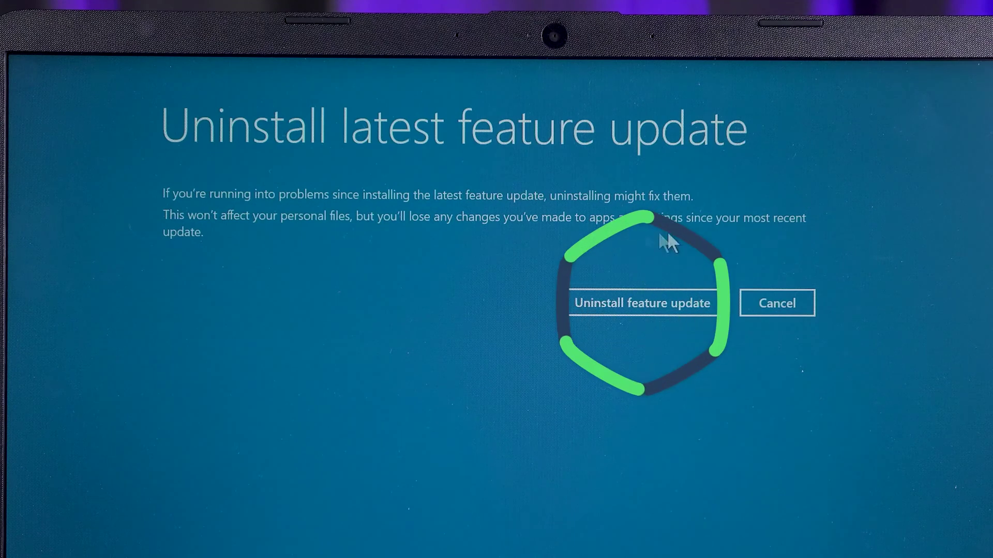
{"action": "left_click", "coordinate": [666, 304]}
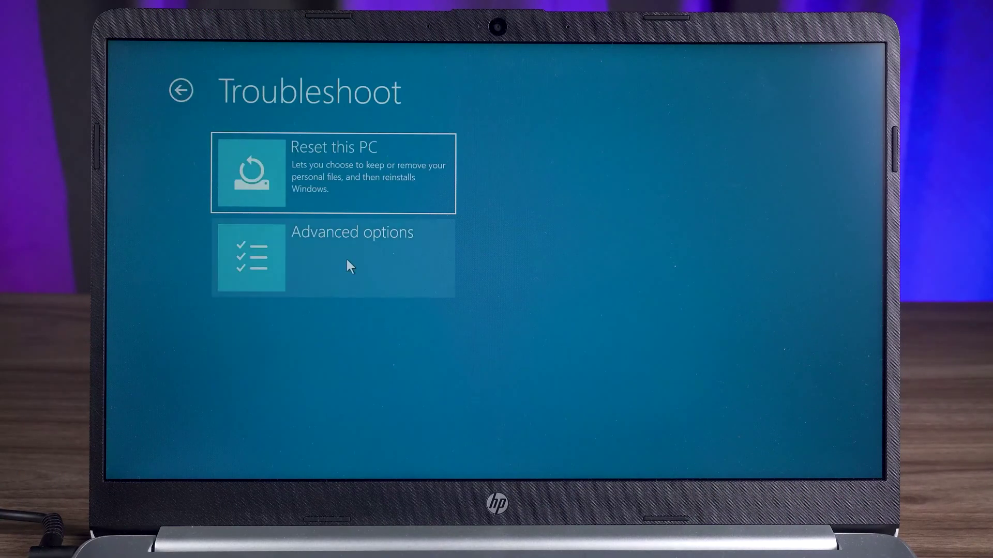
Restore the PC to the 8/29/2023 System Image Restore Point and confirm the uninterruptible restore
{"action": "left_click", "coordinate": [346, 259]}
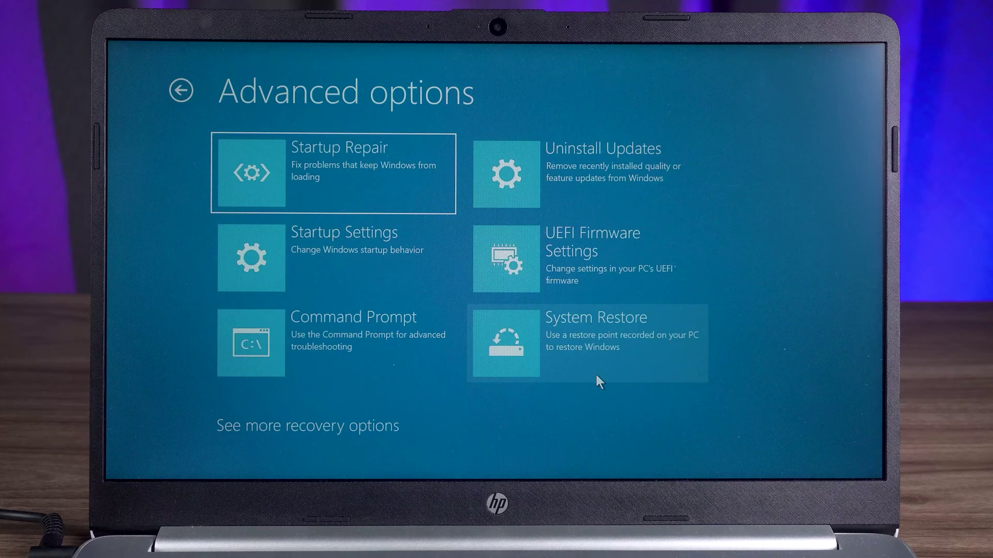
{"action": "left_click", "coordinate": [593, 354]}
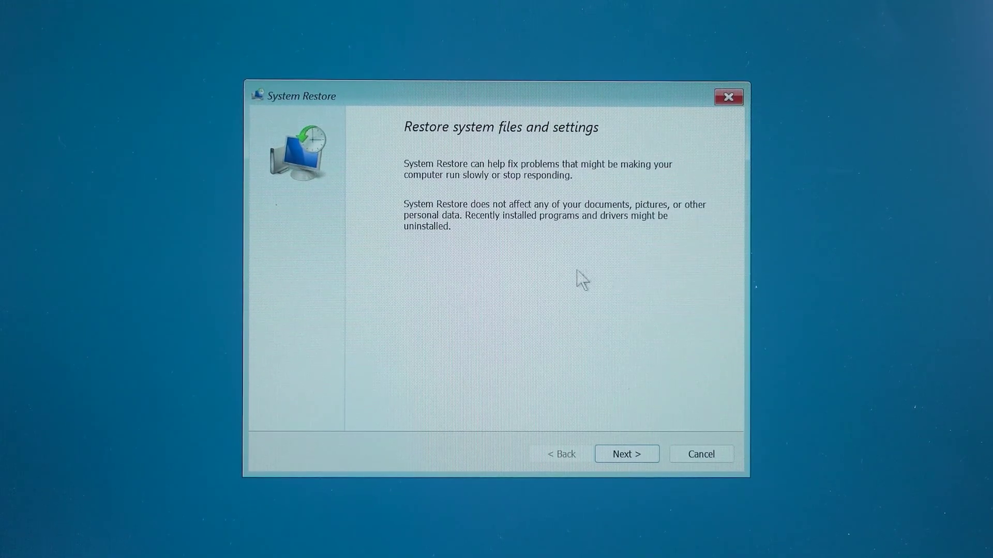
{"action": "left_click", "coordinate": [632, 457]}
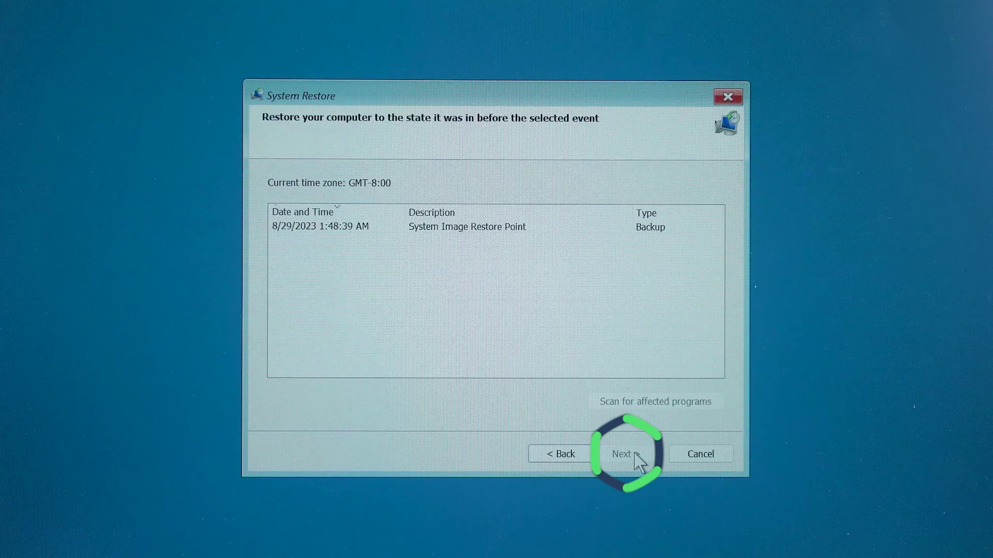
{"action": "left_click", "coordinate": [374, 231]}
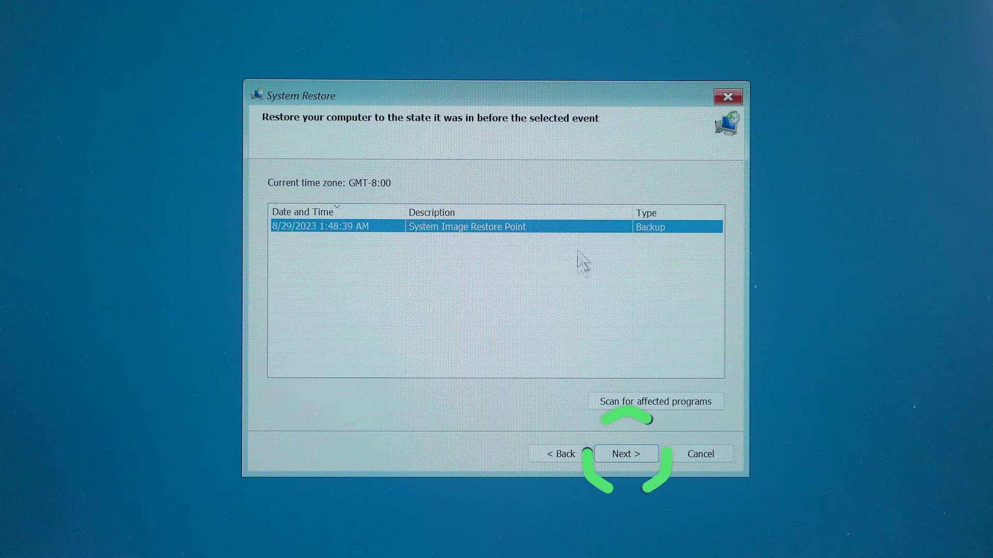
{"action": "left_click", "coordinate": [646, 456]}
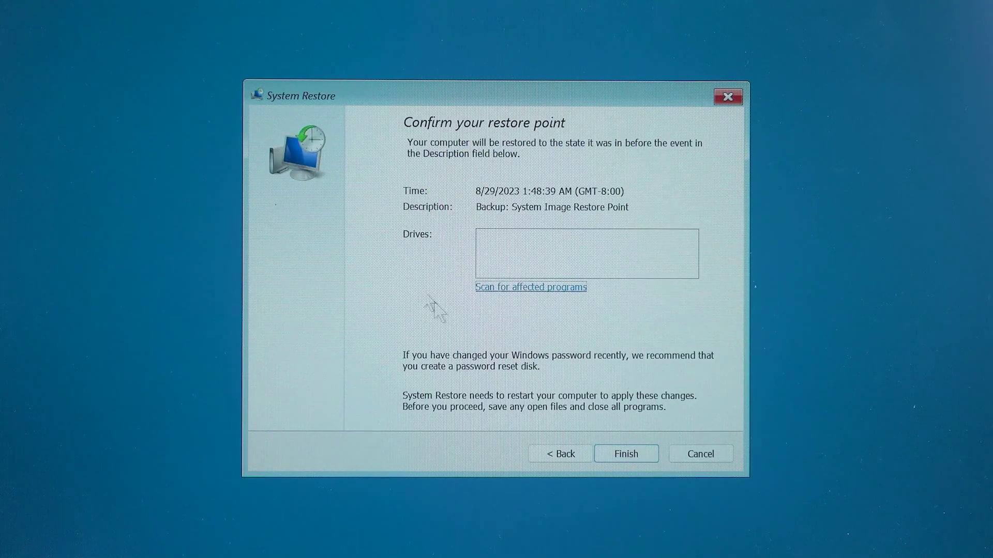
{"action": "left_click", "coordinate": [630, 458]}
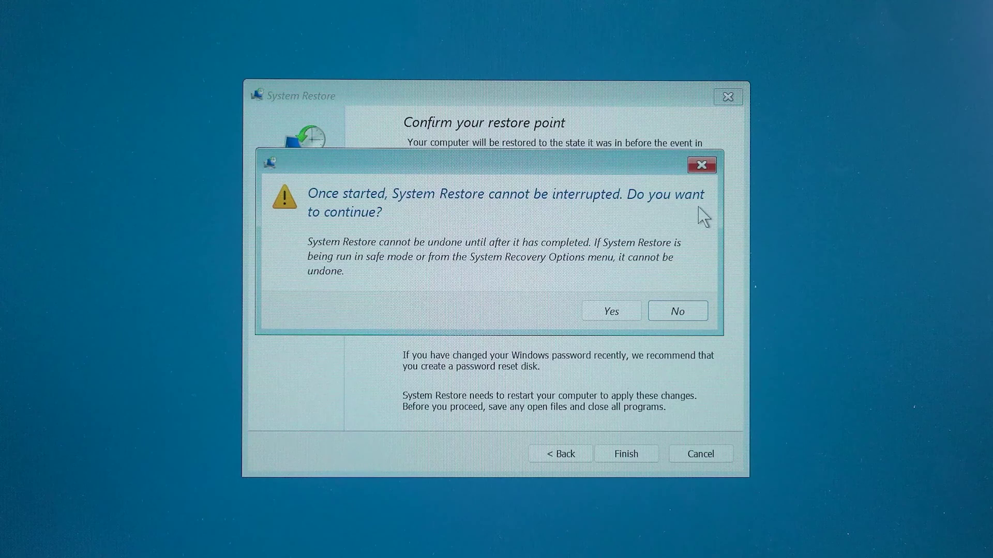
{"action": "left_click", "coordinate": [623, 311]}
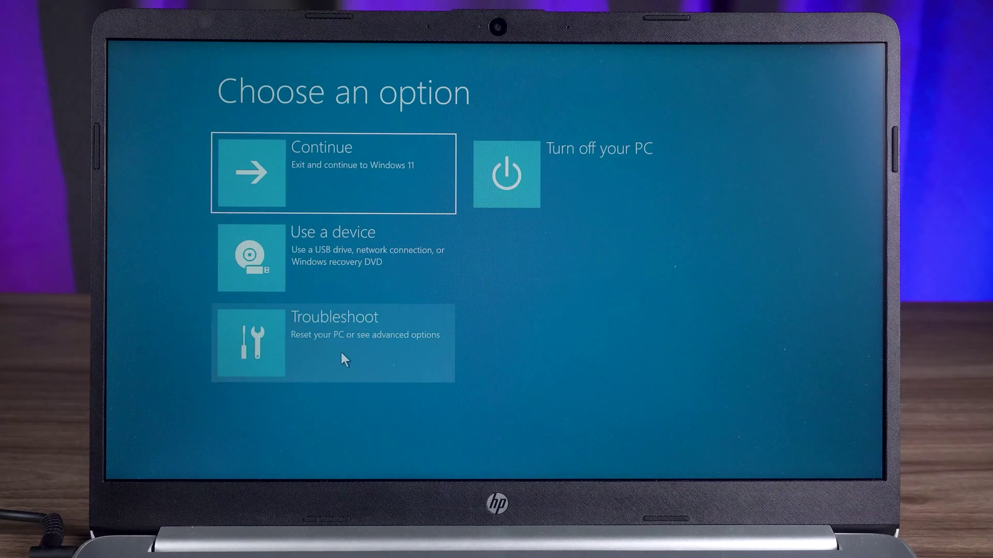
Open Command Prompt from Troubleshoot > Advanced options and run SFC /scannow
{"action": "left_click", "coordinate": [341, 353]}
{"action": "left_click", "coordinate": [336, 277]}
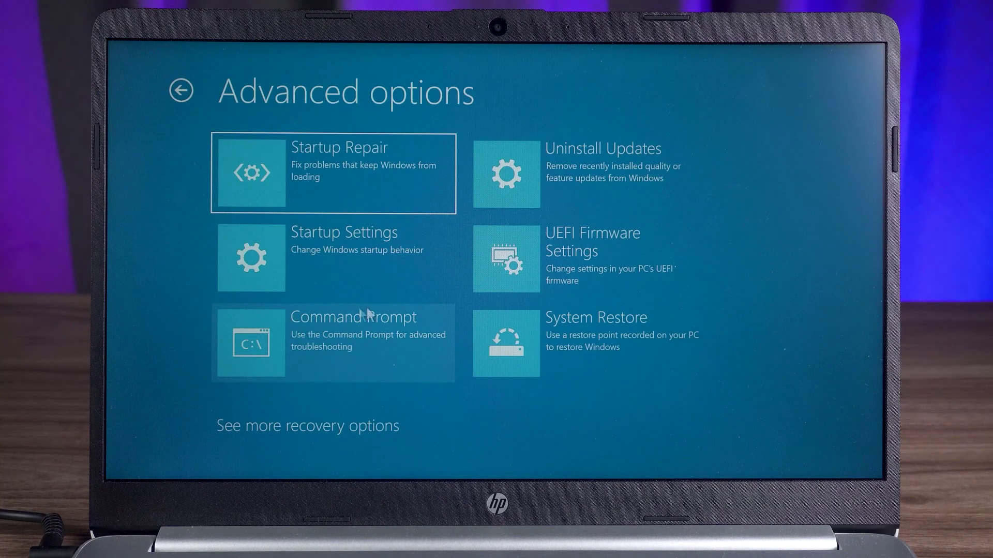
{"action": "left_click", "coordinate": [381, 357]}
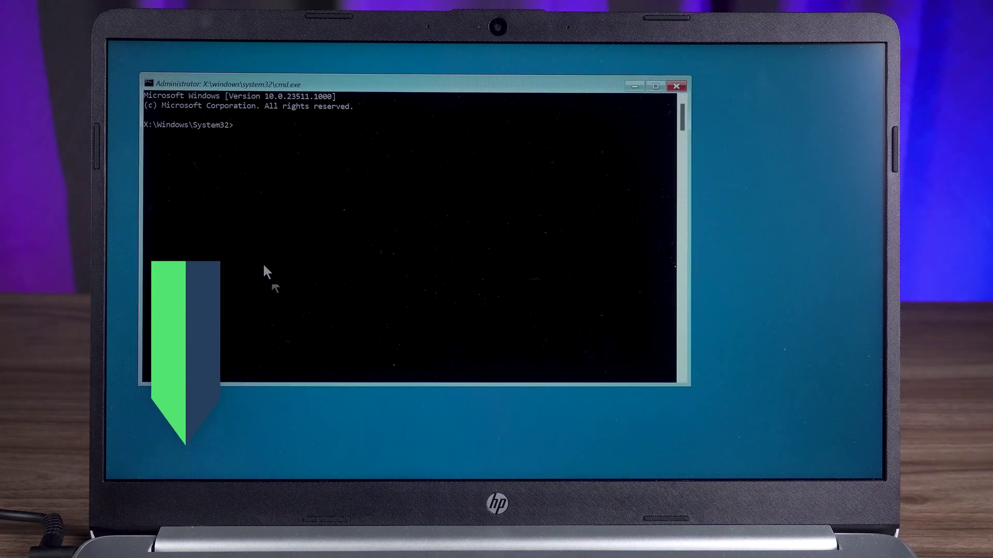
{"action": "left_click_drag", "start_coordinate": [215, 86], "coordinate": [421, 128]}
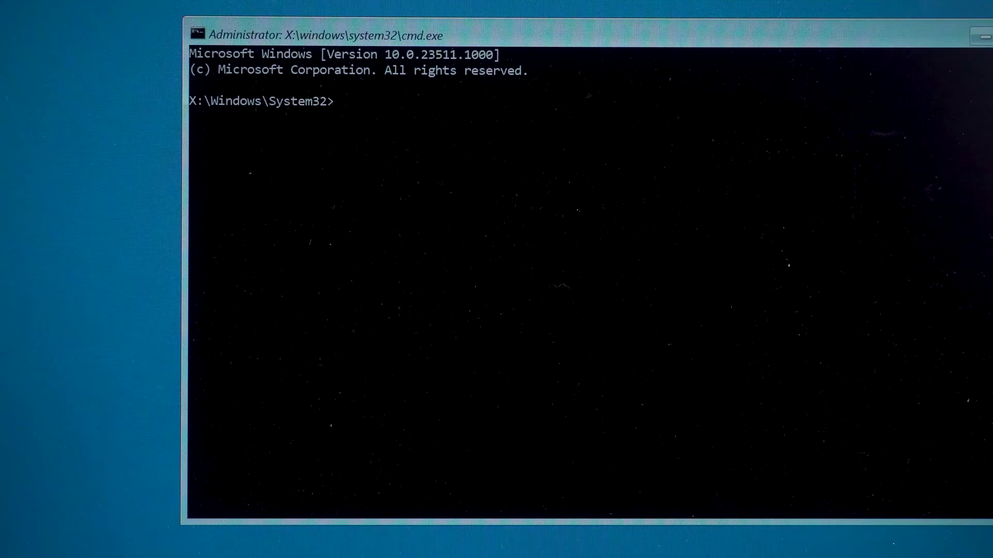
{"action": "type", "text": "SF"}
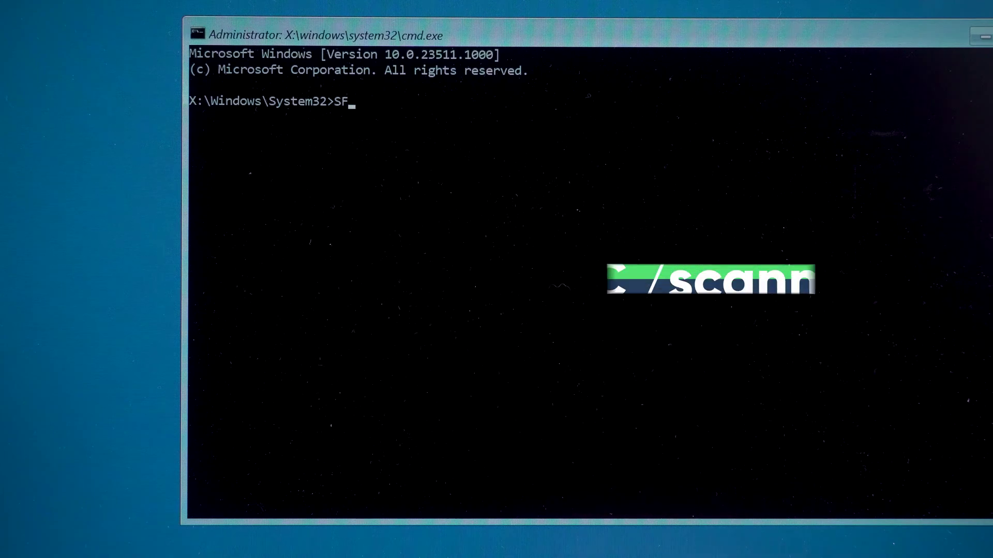
{"action": "type", "text": "C"}
{"action": "type", "text": " /scannow"}
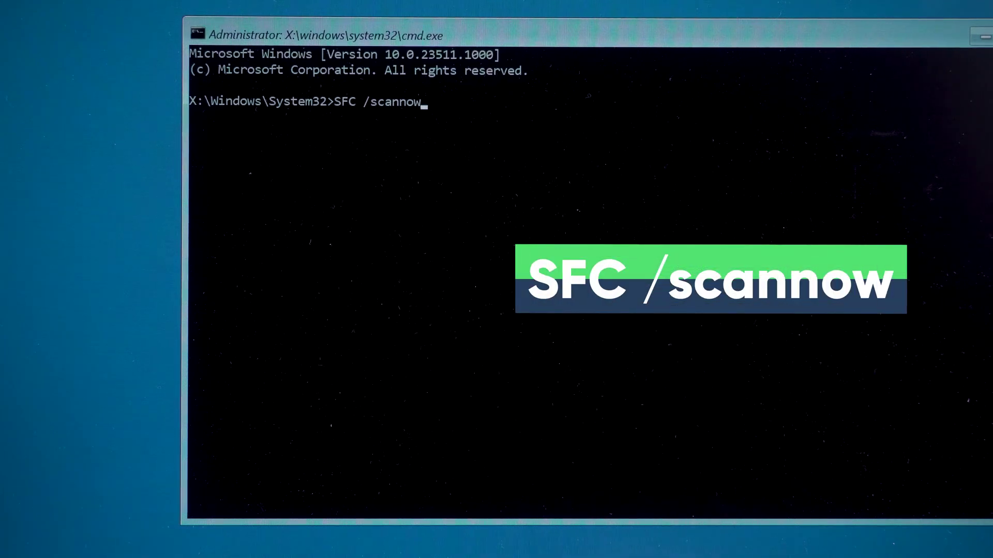
{"action": "key", "text": "Return"}
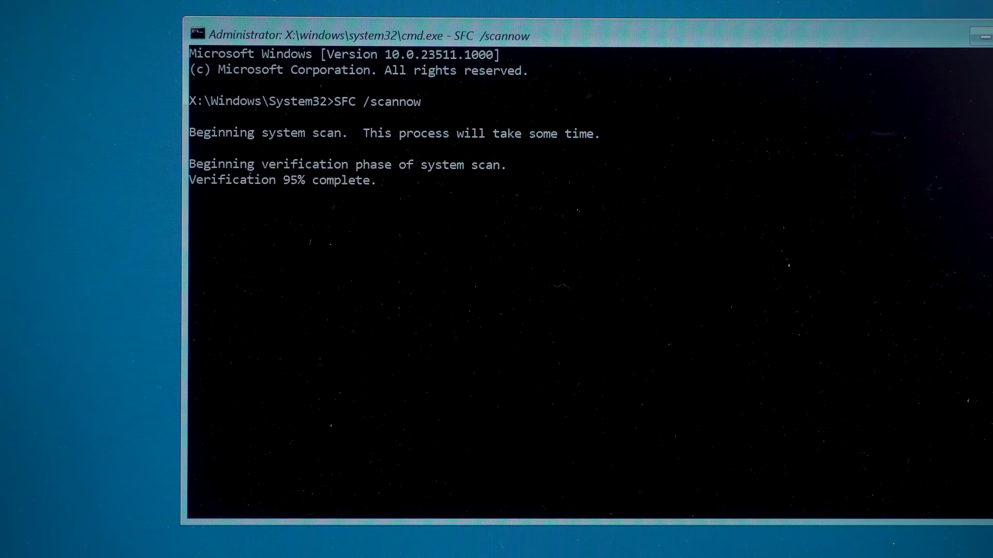
{"action": "type", "text": "C"}
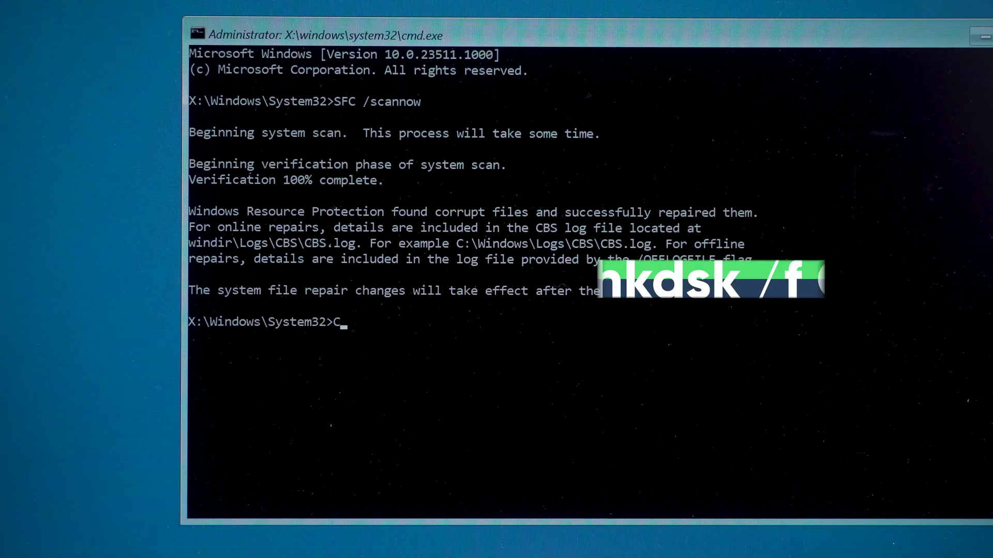
{"action": "type", "text": "h"}
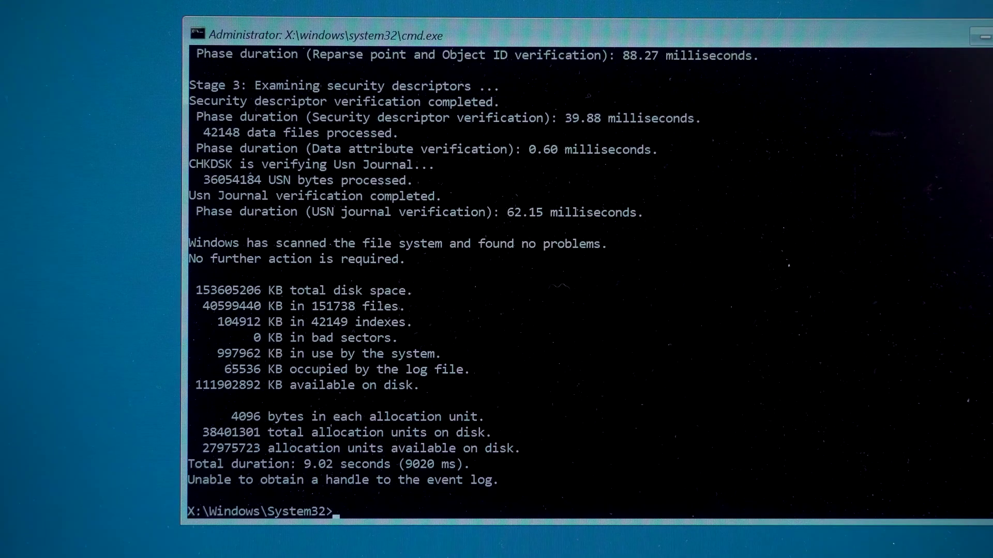
{"action": "type", "text": "Bootrec"}
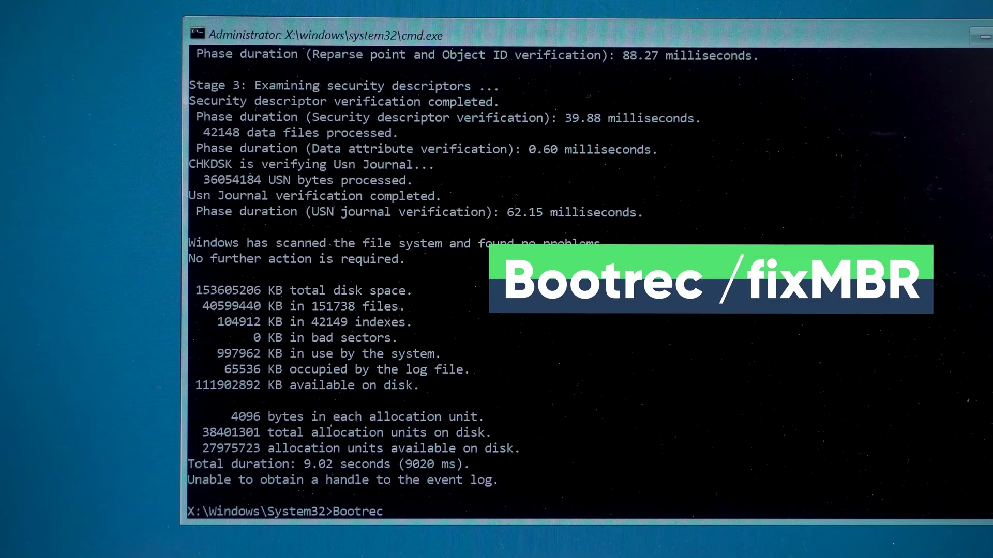
{"action": "type", "text": " /fixmbr"}
Run Bootrec /fixmbr, Bootrec /fixboot and Bootsect /nt60 sys in turn
{"action": "key", "text": "Return"}
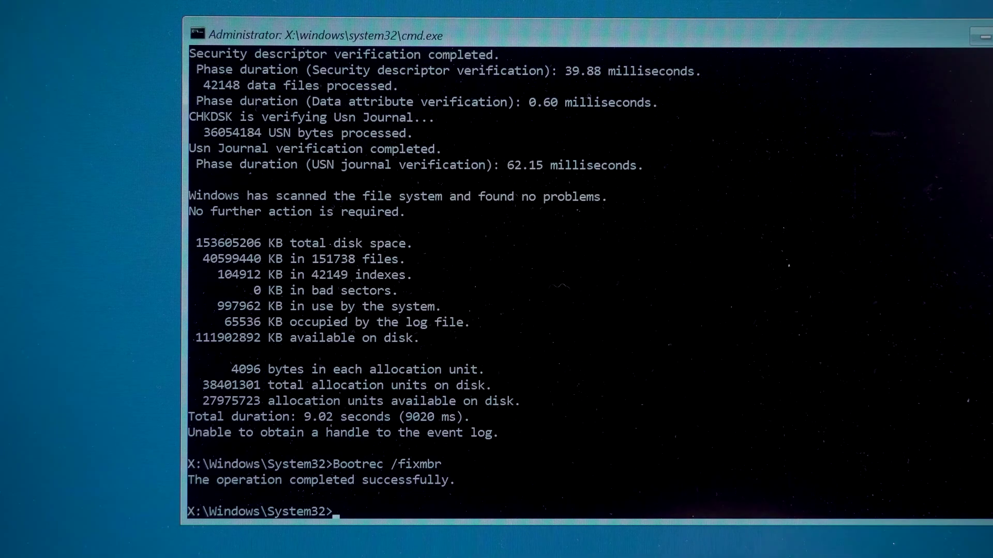
{"action": "type", "text": "Boo"}
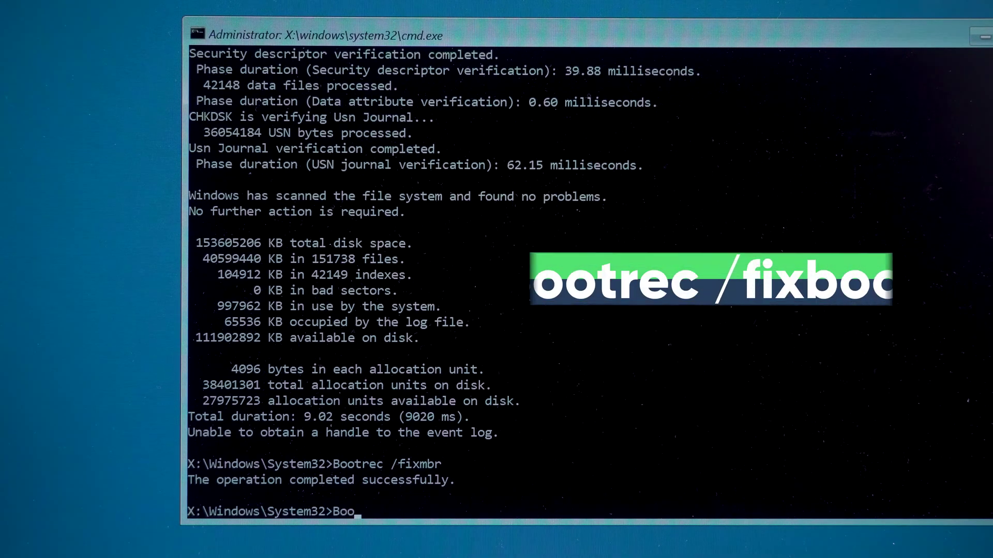
{"action": "type", "text": "trec /fix"}
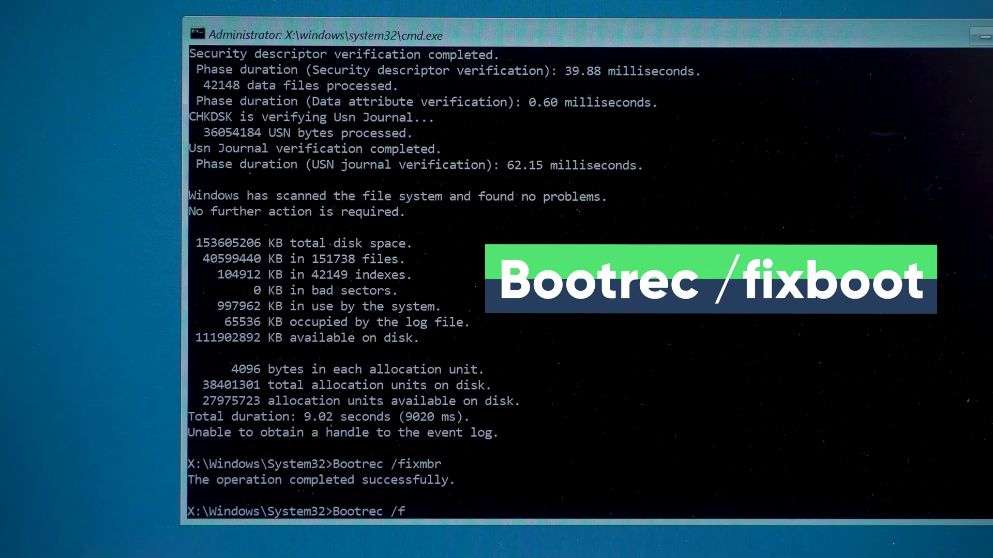
{"action": "type", "text": "boot"}
{"action": "key", "text": "Return"}
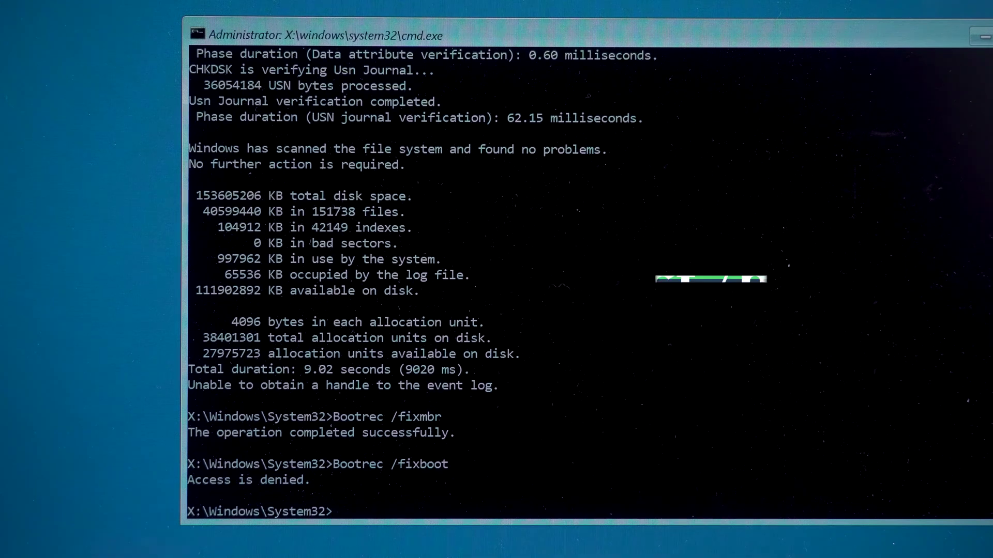
{"action": "type", "text": "Bootsec"}
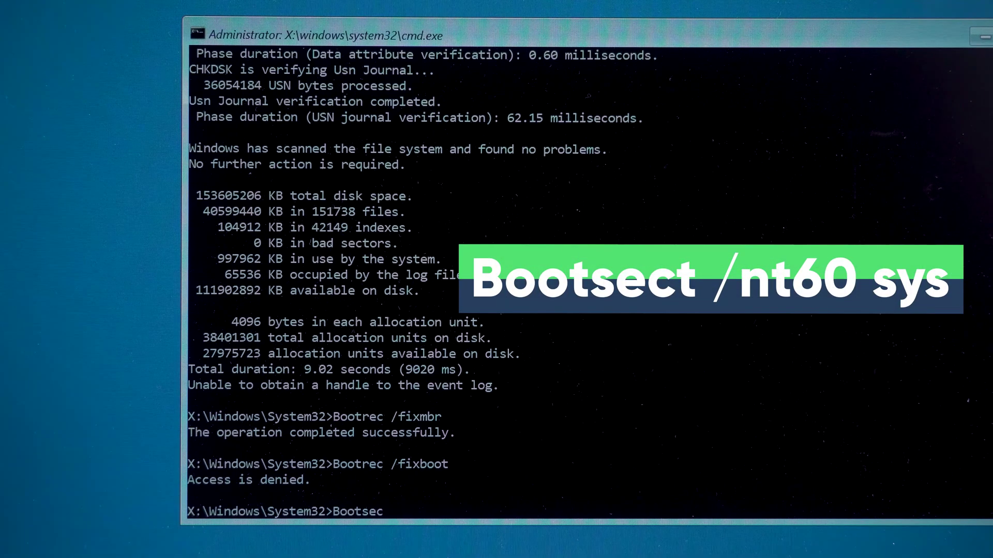
{"action": "type", "text": "t /nt6"}
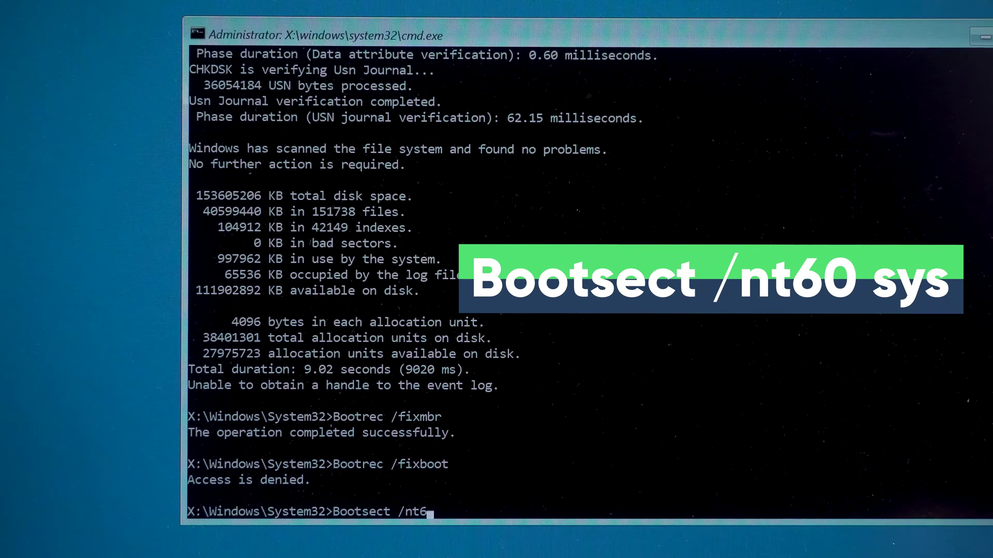
{"action": "type", "text": "0 sys"}
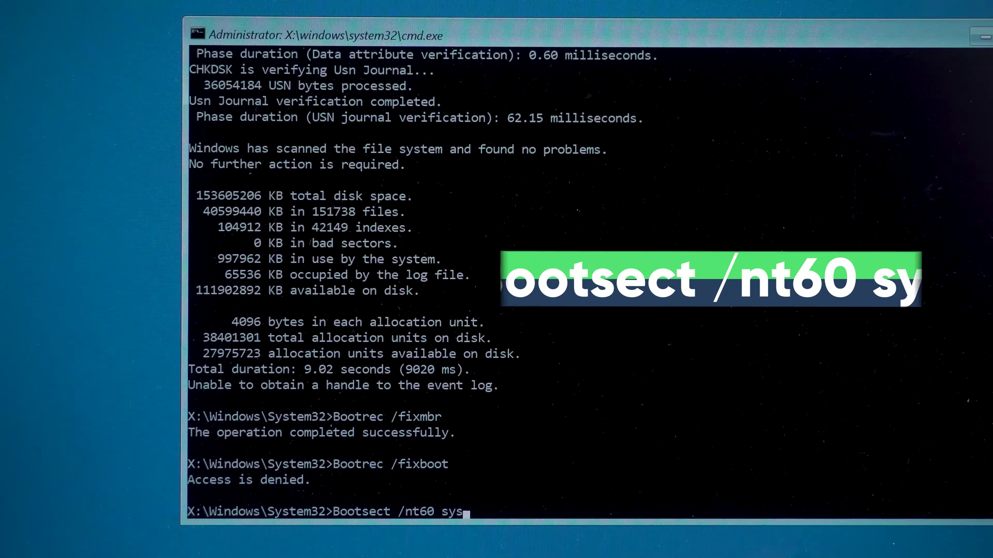
{"action": "key", "text": "Return"}
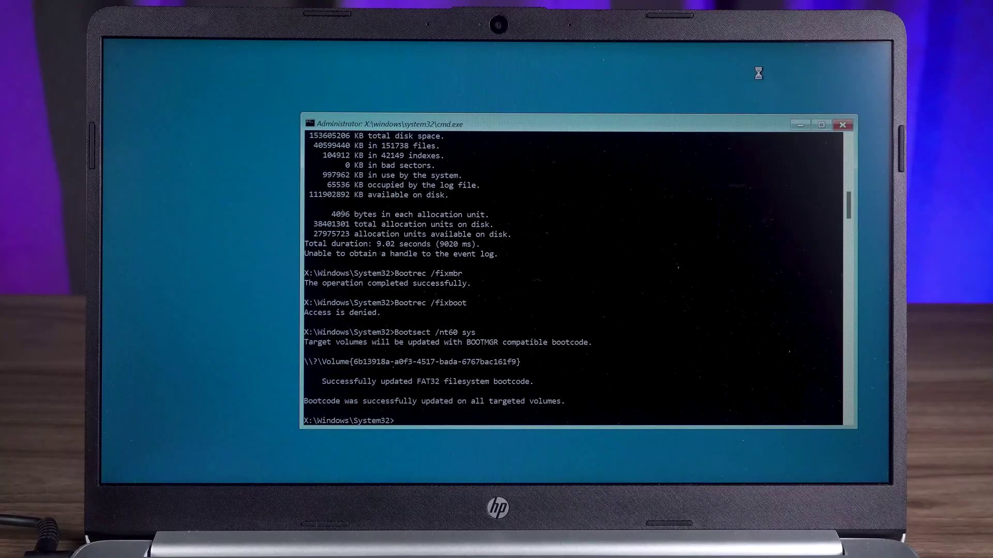
Close Command Prompt and open Startup Settings under Troubleshoot > Advanced options
{"action": "left_click", "coordinate": [843, 126]}
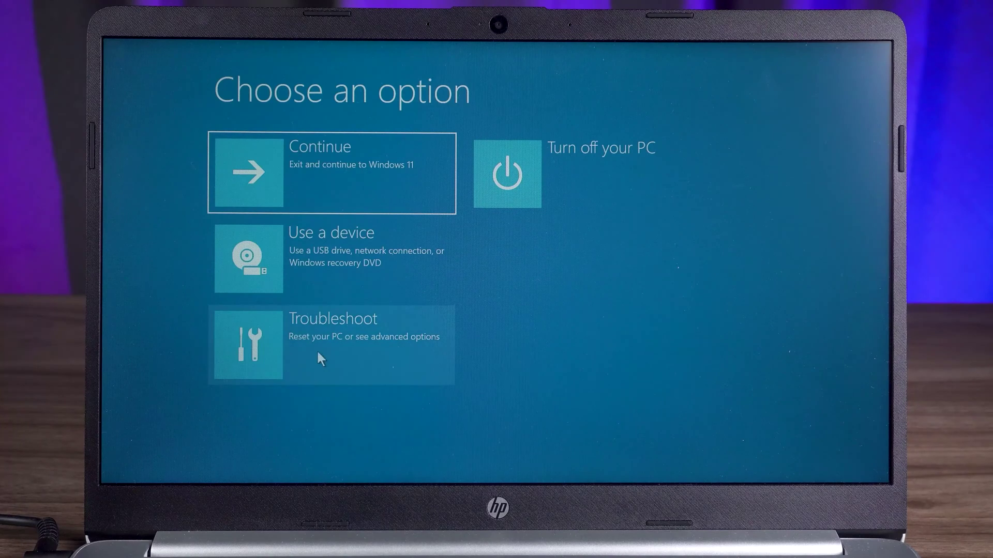
{"action": "left_click", "coordinate": [318, 354]}
{"action": "left_click", "coordinate": [336, 287]}
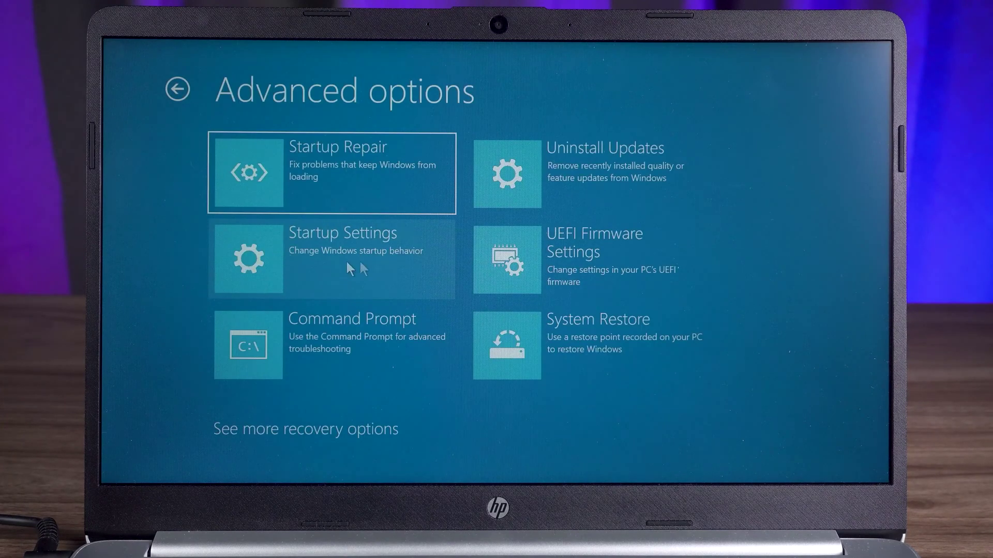
{"action": "left_click", "coordinate": [376, 266]}
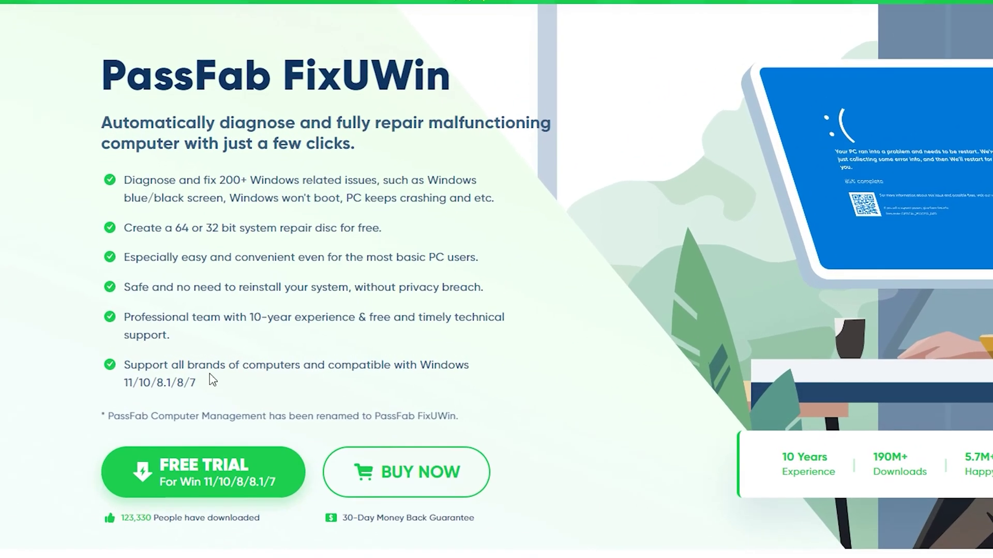
Download the PassFab FixUWin free trial from its website
{"action": "left_click", "coordinate": [176, 467]}
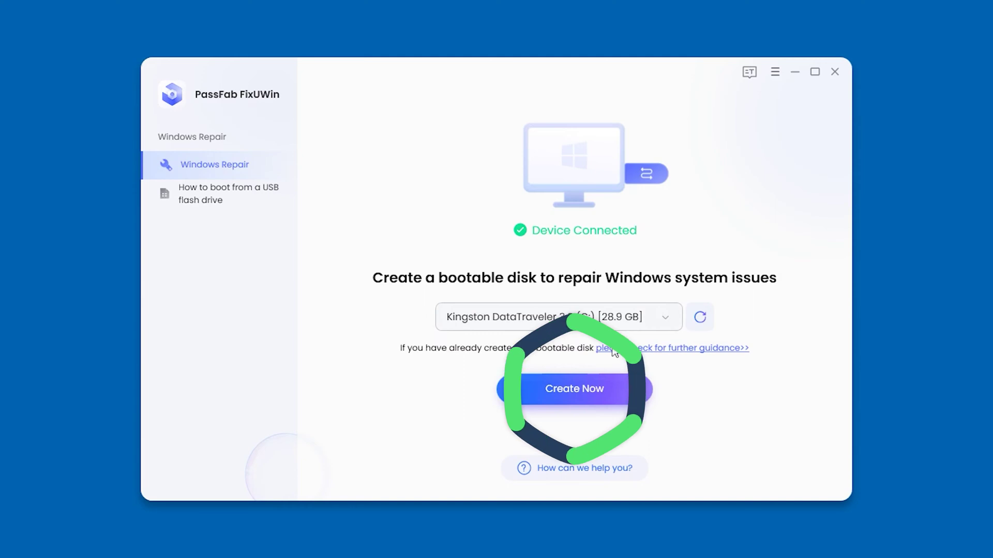
Erase the Kingston USB drive into a boot disk and view the USB booting tutorial
{"action": "left_click", "coordinate": [576, 393]}
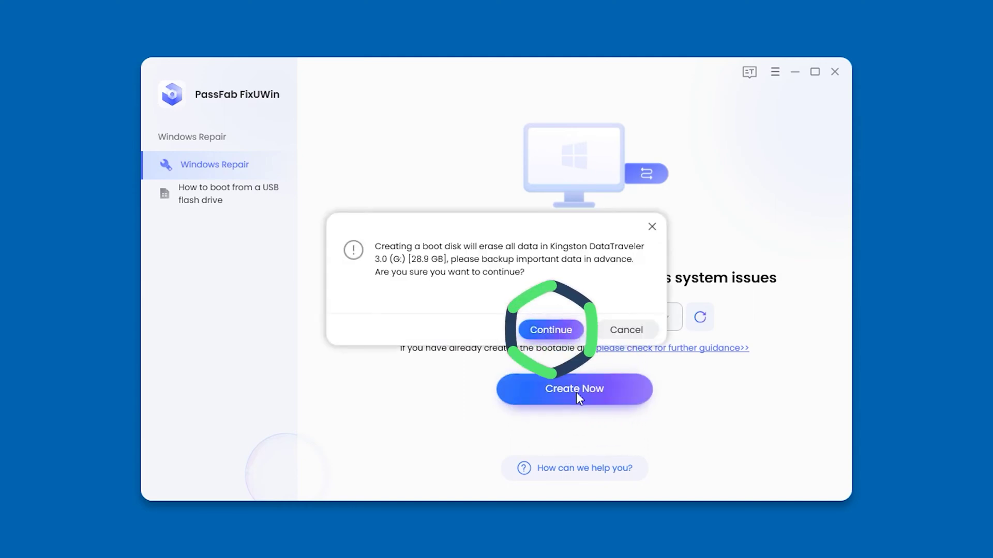
{"action": "left_click", "coordinate": [547, 332]}
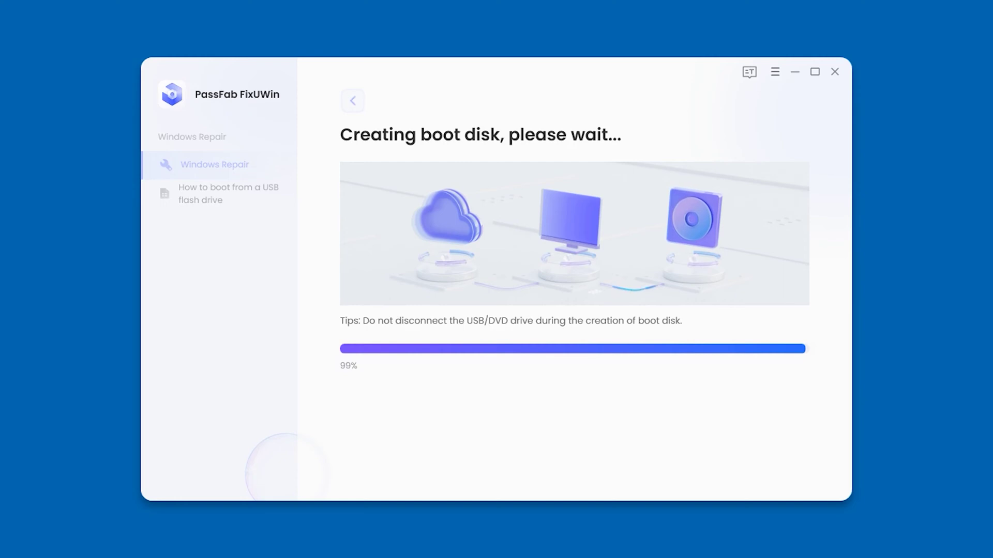
{"action": "left_click", "coordinate": [423, 387]}
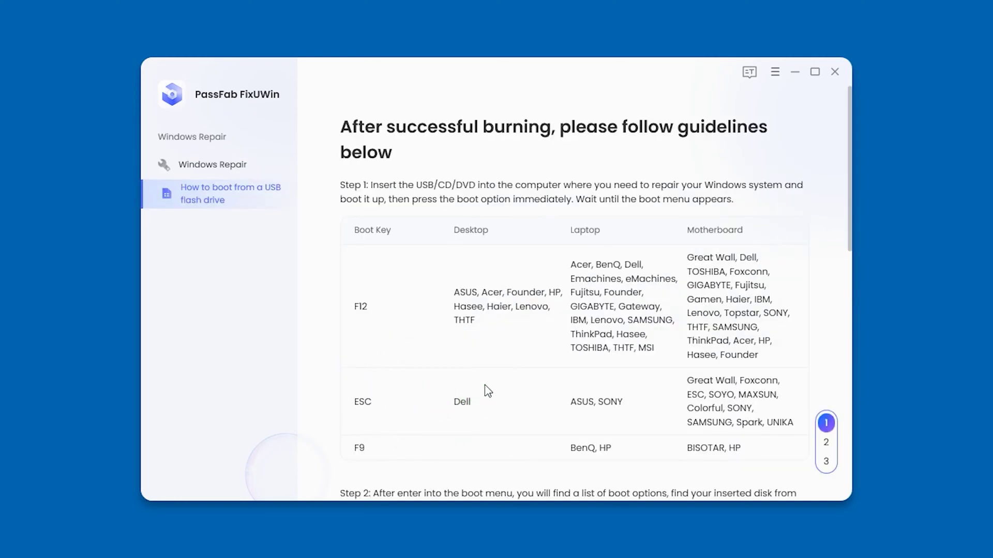
{"action": "scroll", "coordinate": [828, 315], "scroll_direction": "down", "scroll_amount": 1}
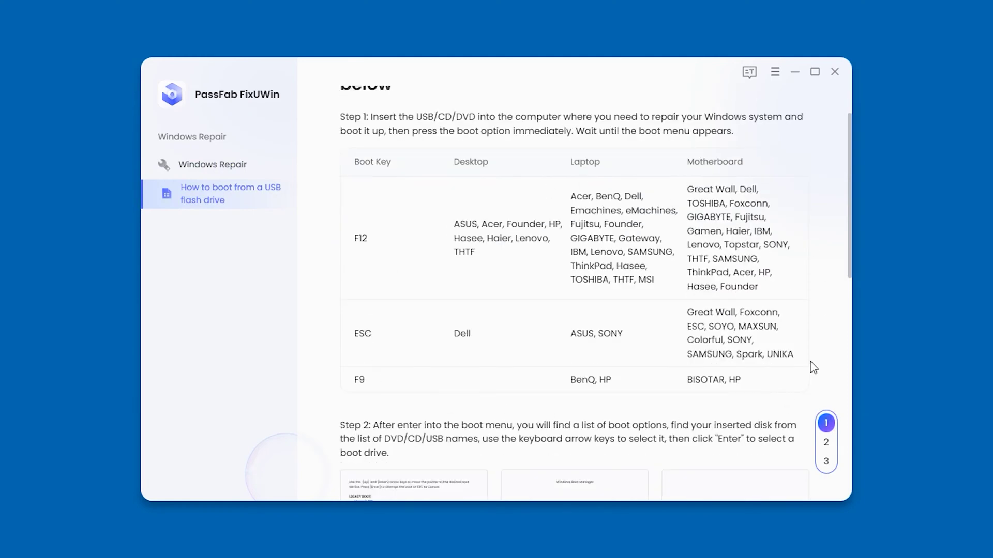
{"action": "scroll", "coordinate": [812, 367], "scroll_direction": "down", "scroll_amount": 3}
{"action": "scroll", "coordinate": [812, 367], "scroll_direction": "down", "scroll_amount": 1}
{"action": "scroll", "coordinate": [812, 367], "scroll_direction": "down", "scroll_amount": 2}
{"action": "scroll", "coordinate": [812, 368], "scroll_direction": "down", "scroll_amount": 2}
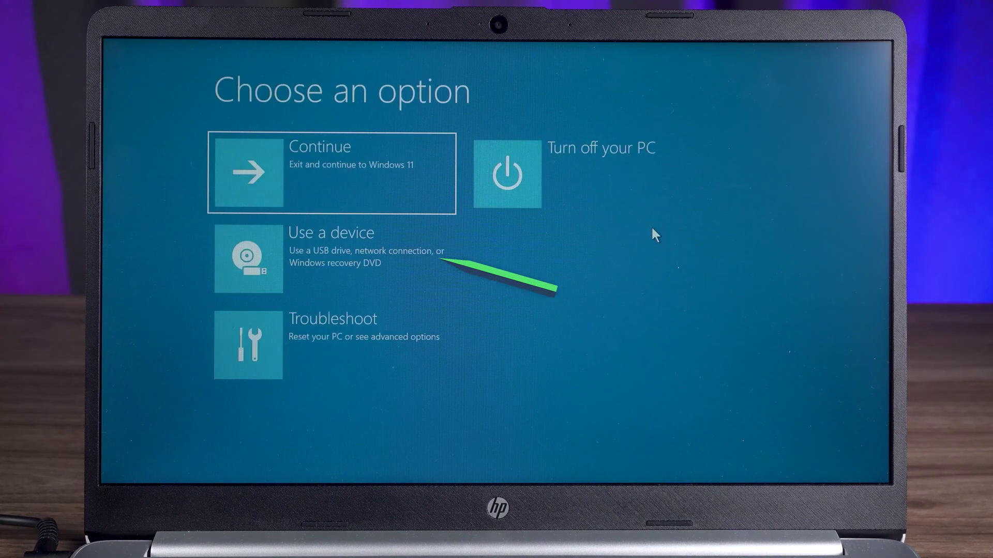
Use a device to boot the PC from USB Drive (UEFI)
{"action": "left_click", "coordinate": [328, 258]}
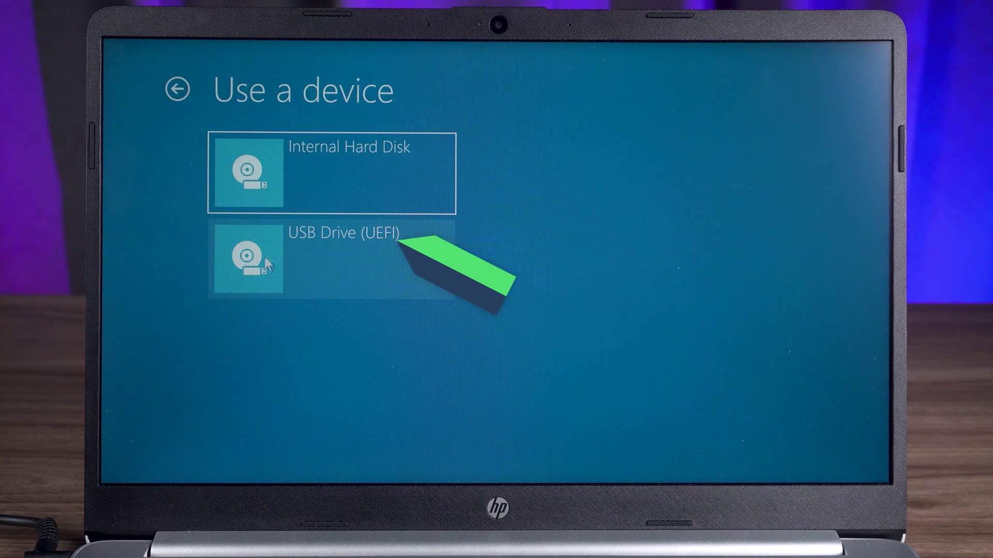
{"action": "left_click", "coordinate": [323, 265]}
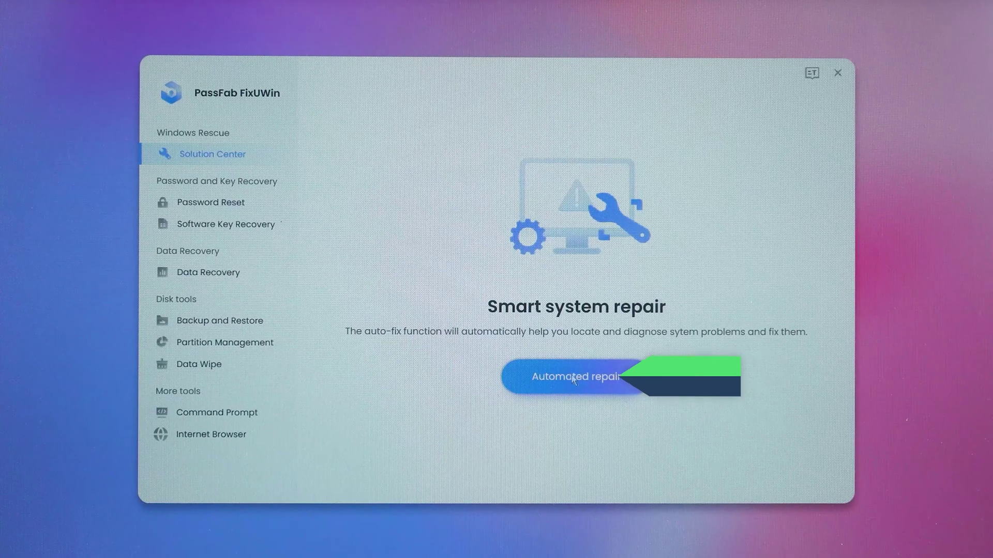
Start PassFab Automated repair on Local disk (C:)
{"action": "left_click", "coordinate": [593, 386]}
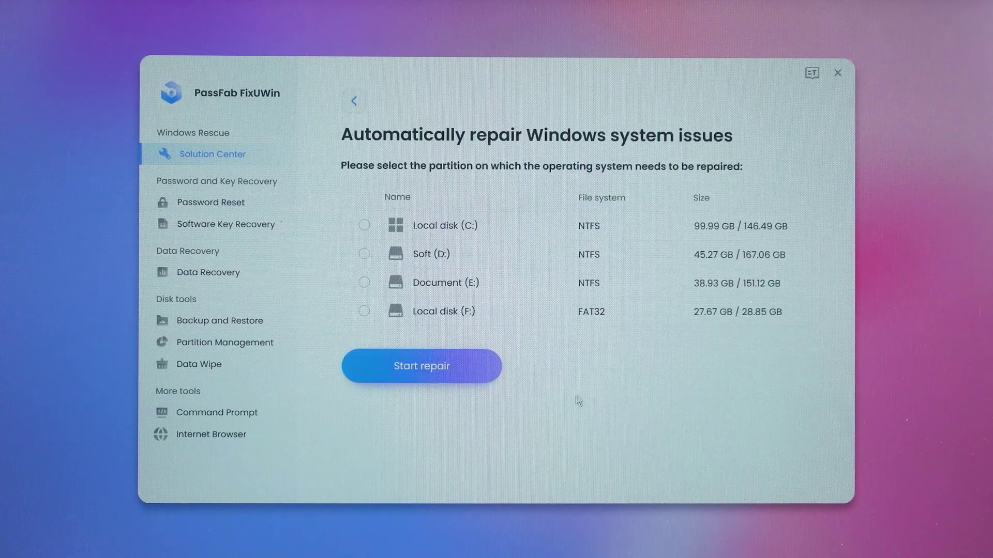
{"action": "left_click", "coordinate": [437, 228]}
{"action": "left_click", "coordinate": [440, 257]}
{"action": "left_click", "coordinate": [439, 286]}
{"action": "left_click", "coordinate": [438, 228]}
{"action": "left_click", "coordinate": [423, 365]}
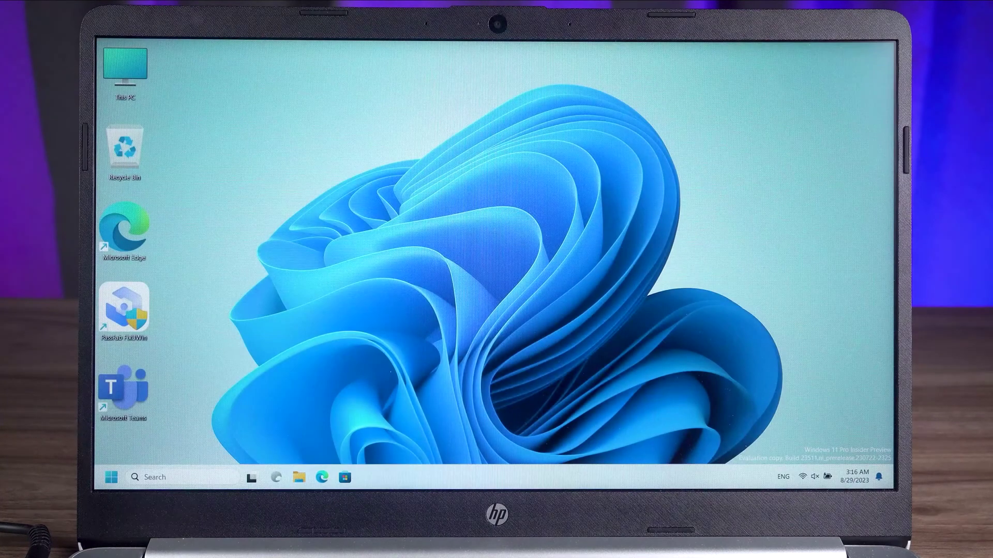
Refresh the Windows 11 desktop twice from its right-click menu
{"action": "right_click", "coordinate": [498, 268]}
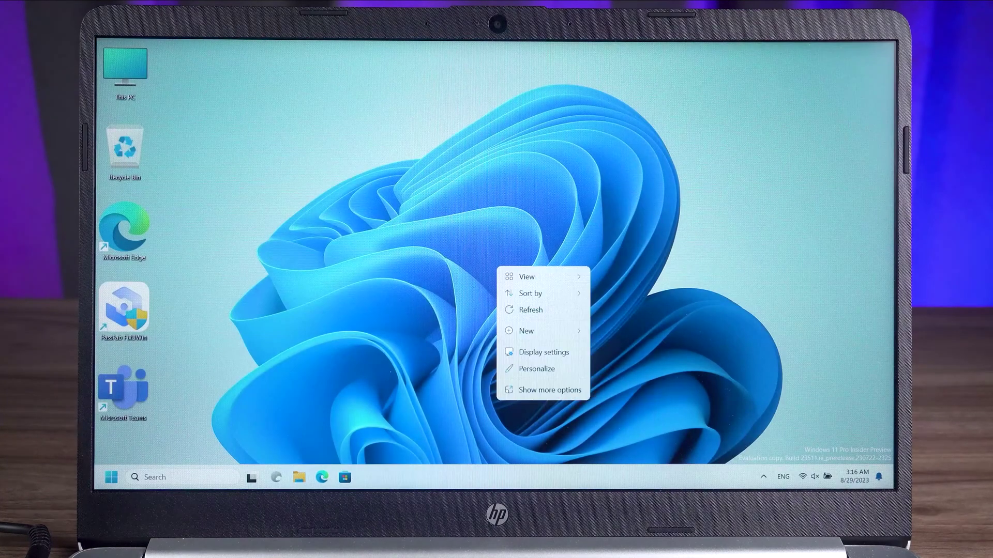
{"action": "left_click", "coordinate": [547, 311]}
{"action": "right_click", "coordinate": [400, 210]}
{"action": "left_click", "coordinate": [430, 258]}
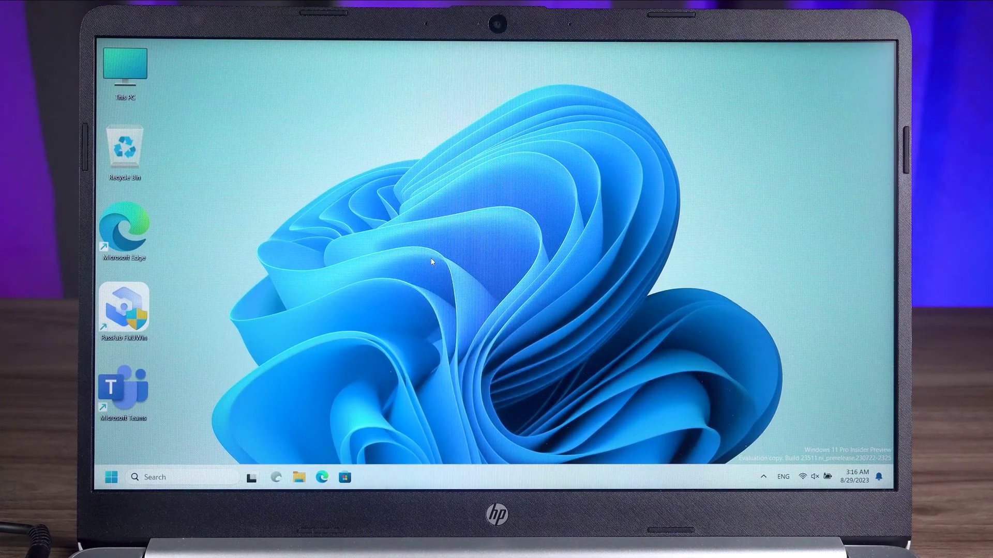